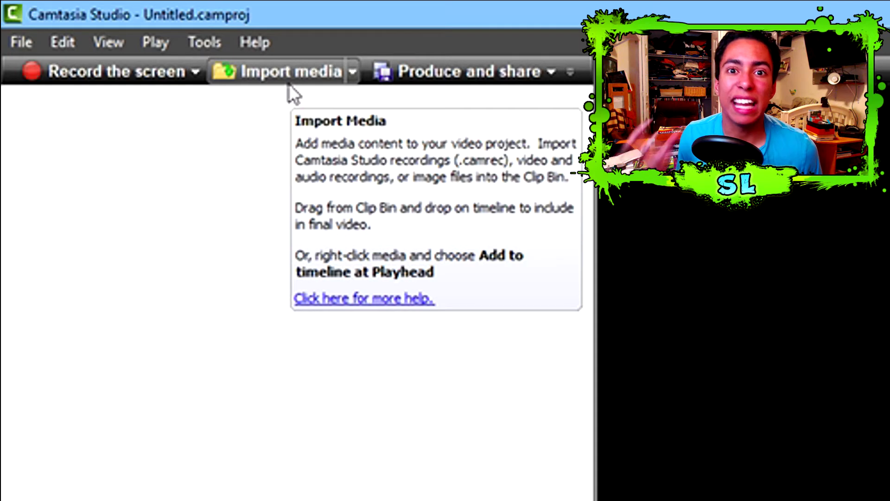
- Import SirLuis5kSpecial.mp4 from D:\Edited Vids To Go into the clip bin
click(293, 68)
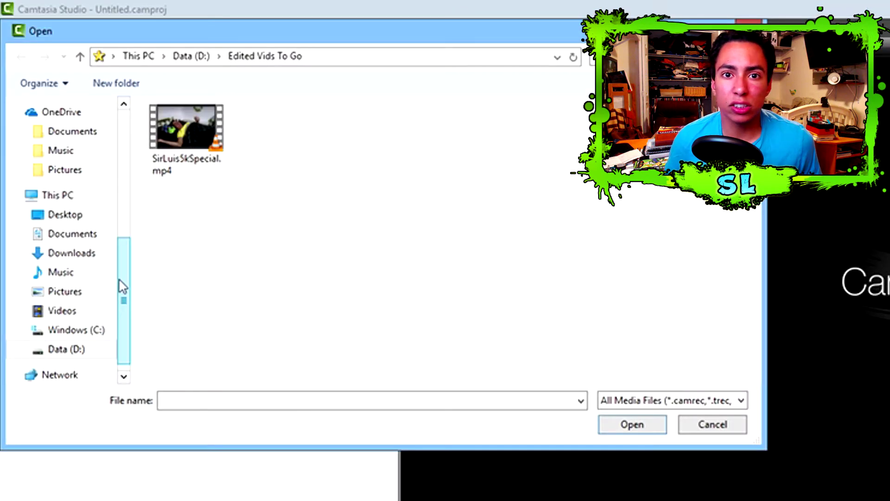
drag(121, 294, 122, 254)
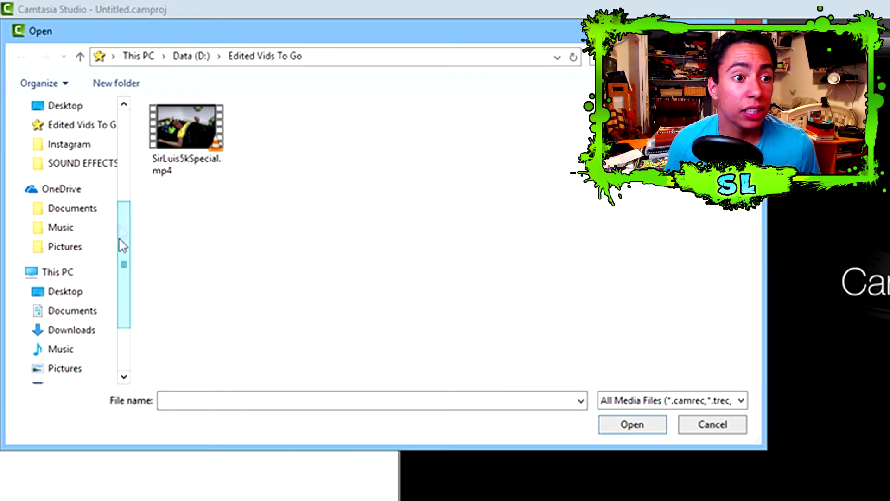
click(195, 156)
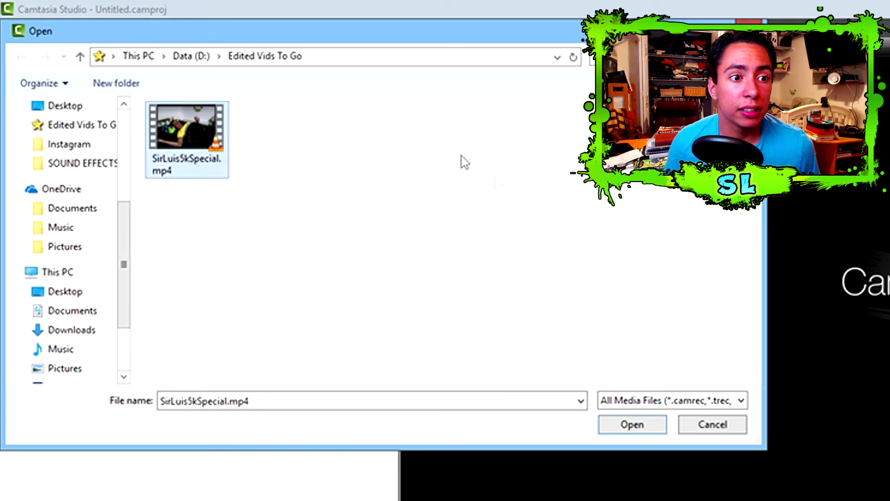
click(656, 432)
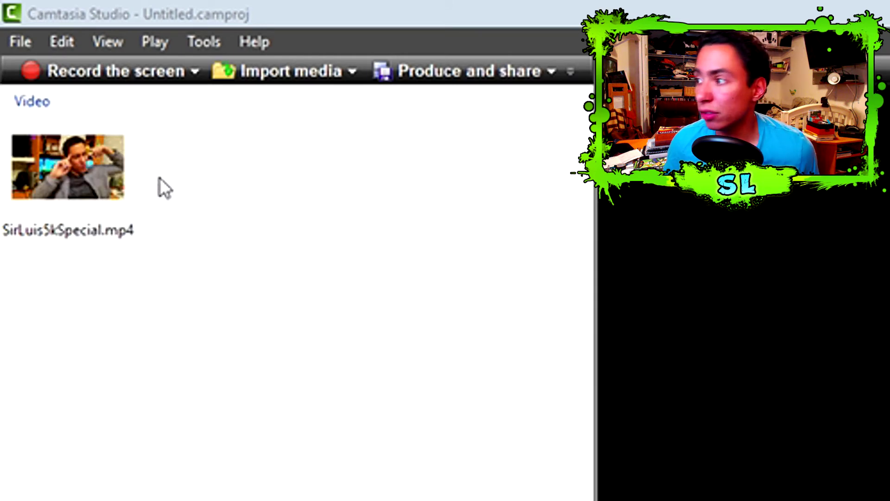
- Place SirLuis5kSpecial.mp4 on Track 1 starting at 0:00
drag(71, 171, 152, 407)
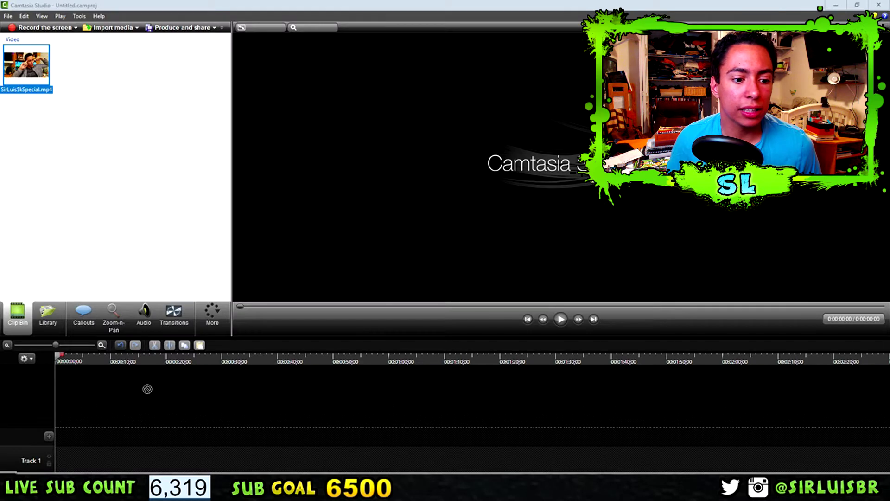
drag(451, 243, 428, 398)
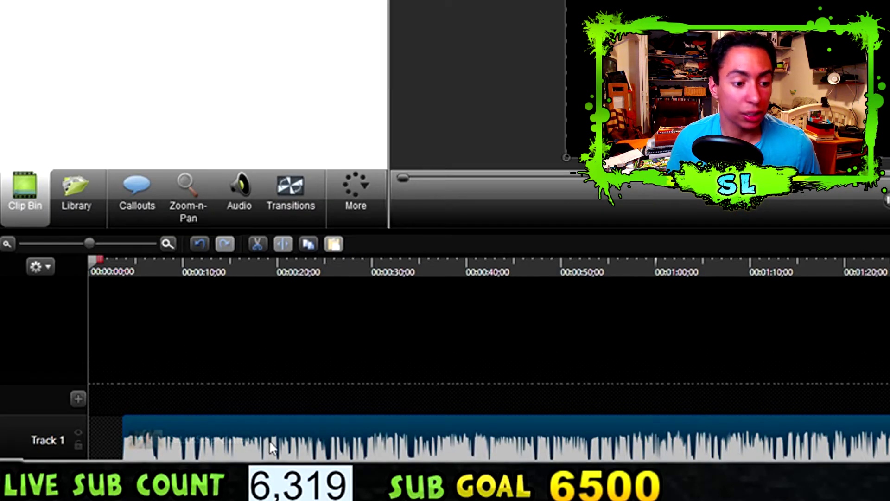
drag(273, 448, 195, 449)
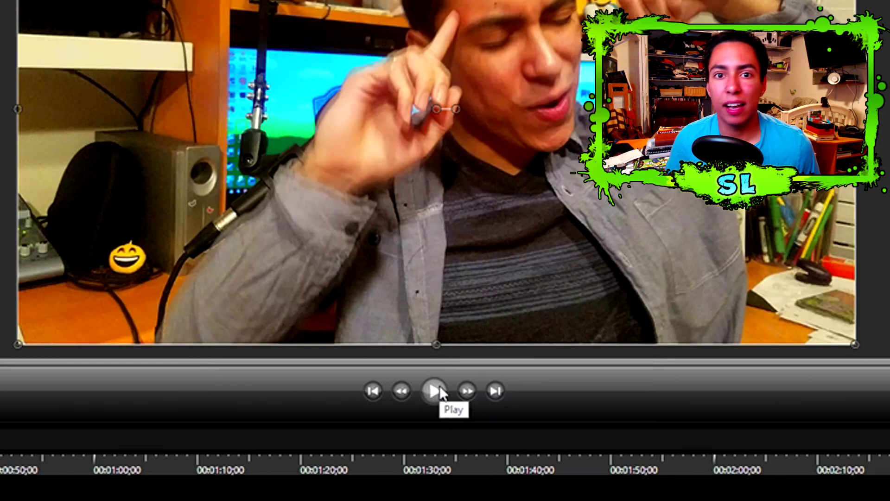
- Preview the clip's opening seconds, return the playhead to the start, and zoom the timeline in
click(435, 390)
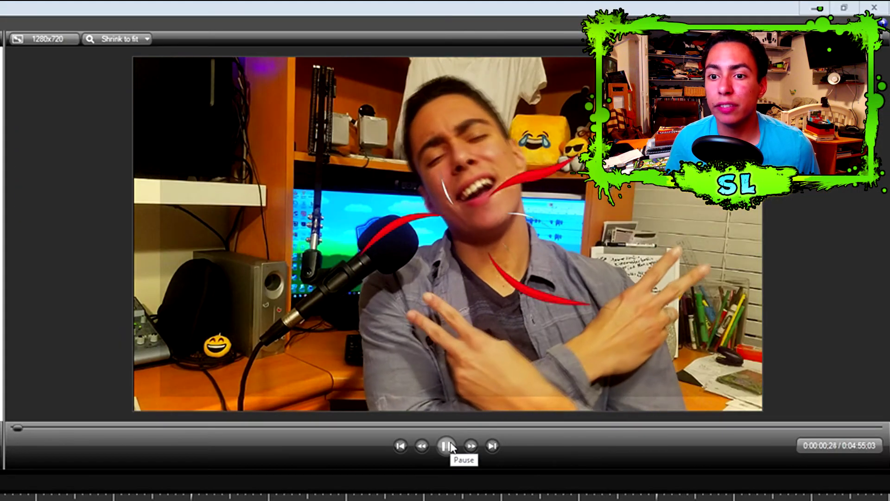
key(space)
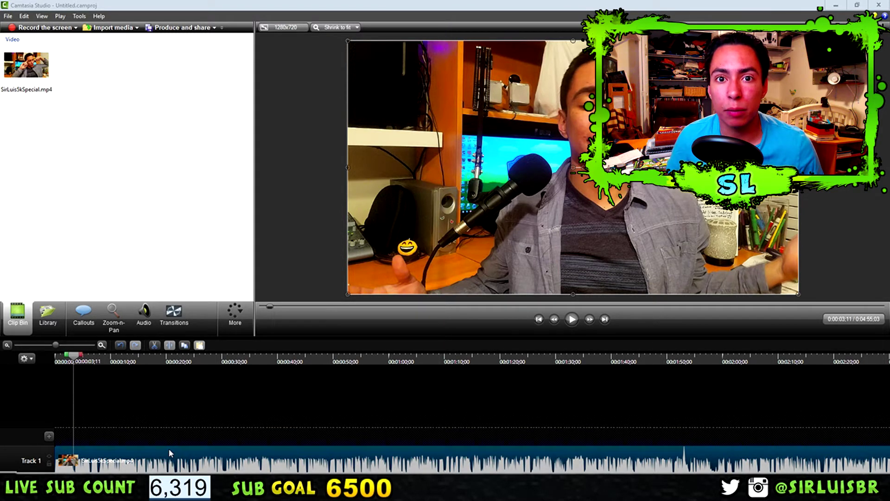
click(54, 363)
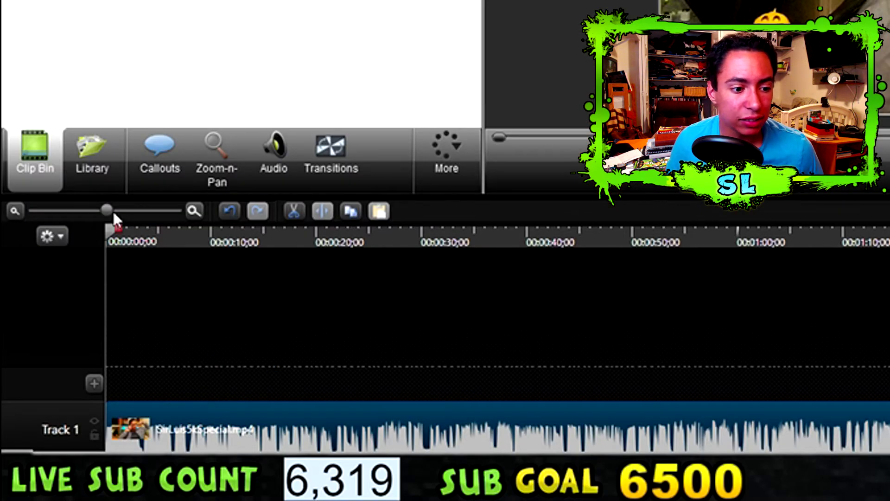
mouse_move(108, 208)
mouse_down()
mouse_move(154, 214)
mouse_move(86, 209)
mouse_move(110, 214)
mouse_up()
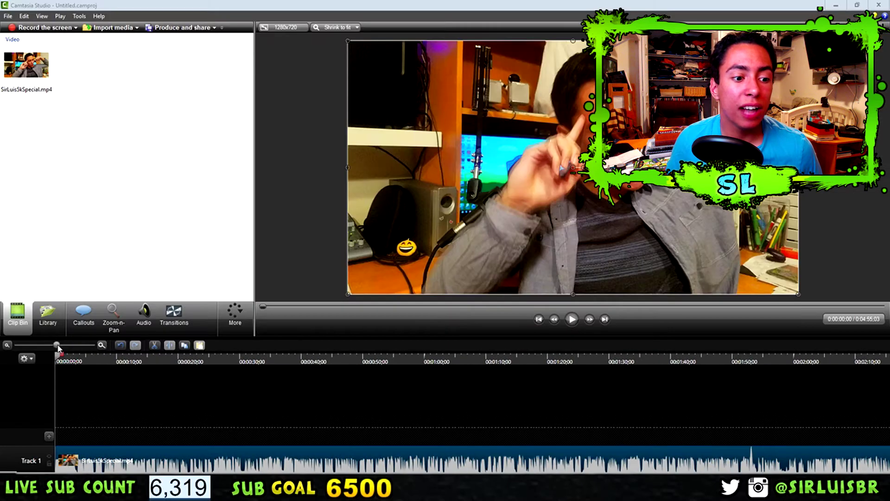
drag(58, 347, 59, 347)
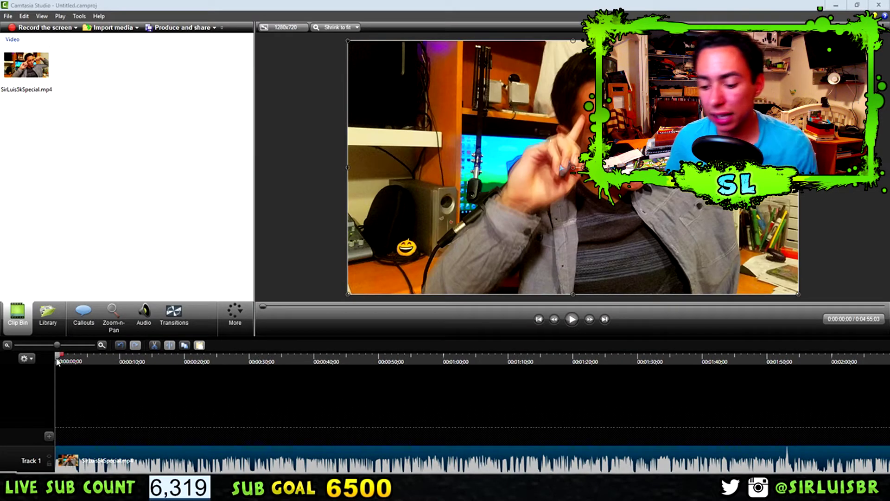
- Zoom out to view the full 0:04:55:03 clip, then set the playhead at 0:00:18;08
click(325, 440)
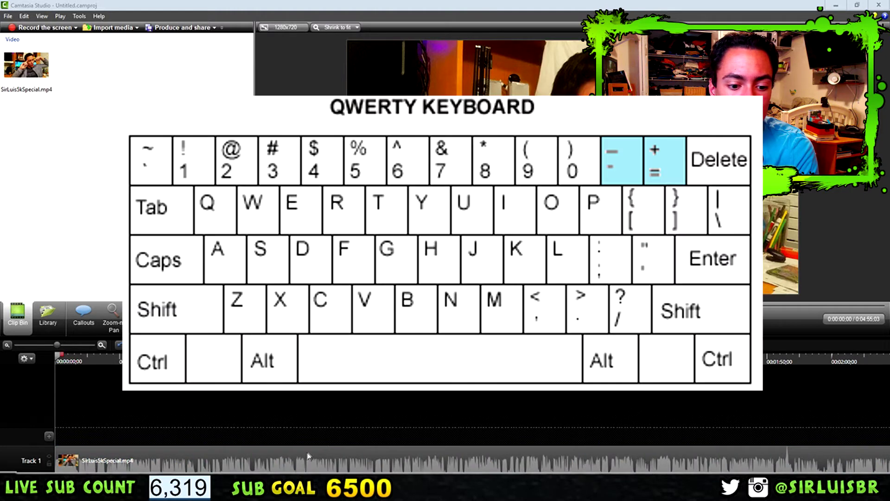
click(308, 456)
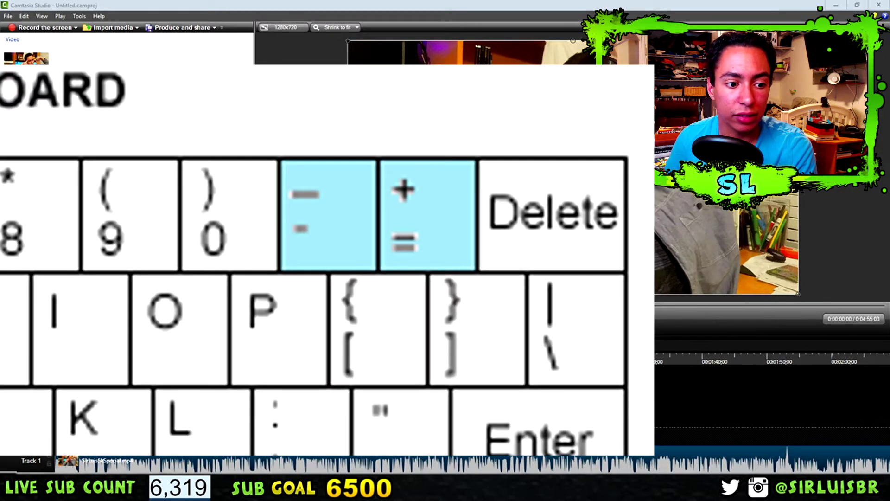
key(ctrl+minus)
key(ctrl+minus)
key(ctrl+minus)
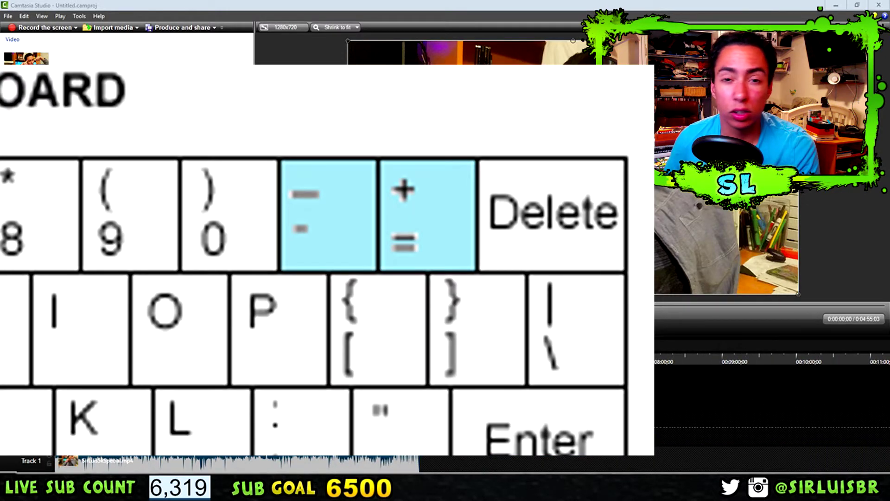
key(ctrl+plus)
key(ctrl+plus)
key(ctrl+plus)
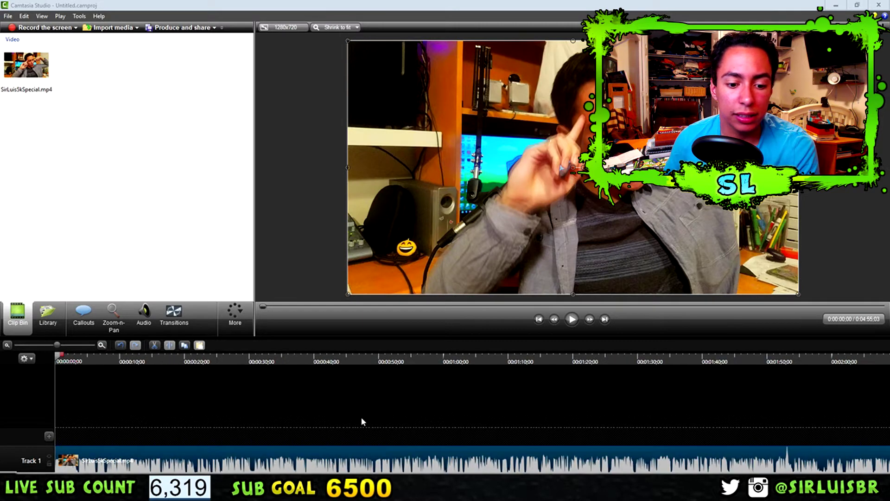
key(ctrl+minus)
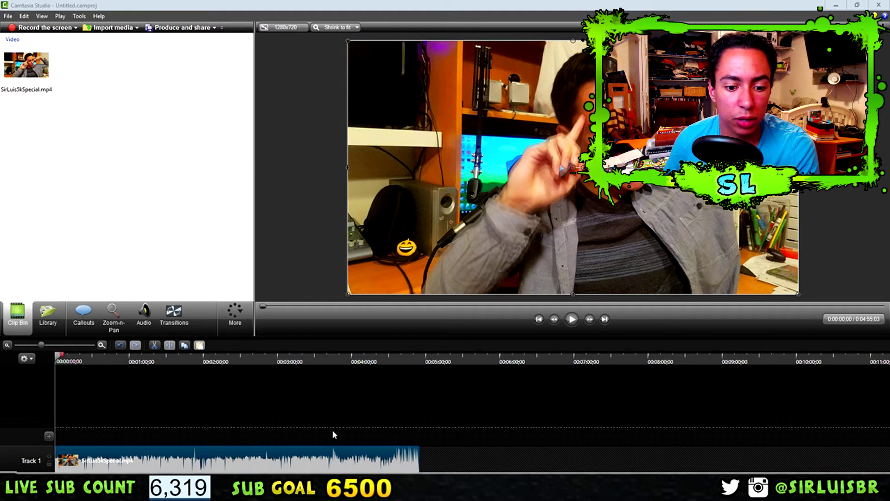
key(ctrl+plus)
key(ctrl+plus)
click(176, 362)
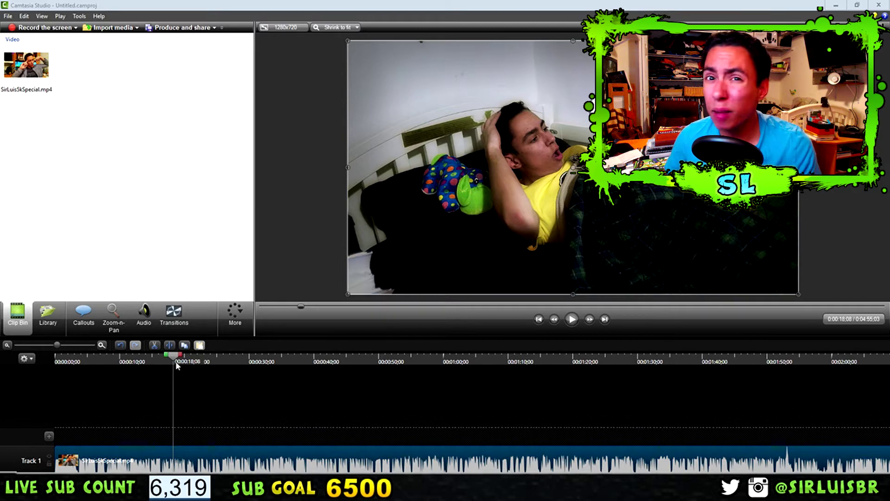
- Split the video clip at 0:00:14;26
drag(176, 365, 234, 362)
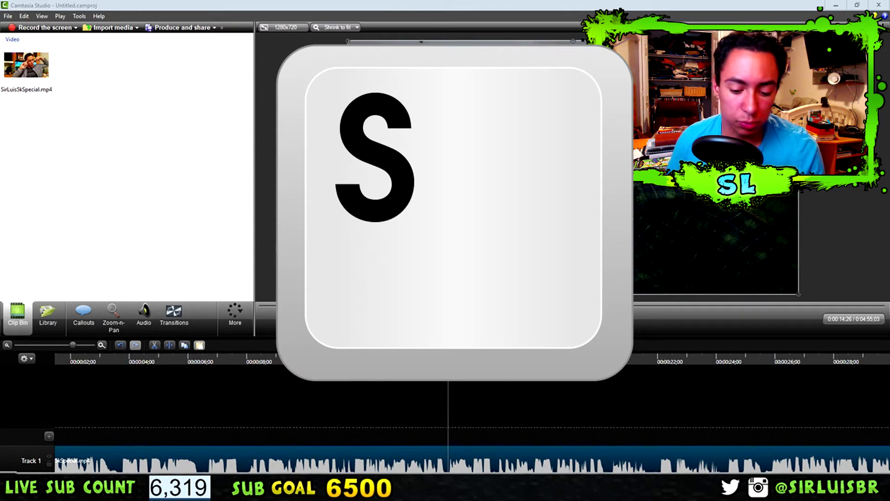
key(s)
mouse_move(458, 459)
mouse_down()
mouse_move(508, 458)
mouse_move(472, 462)
mouse_up()
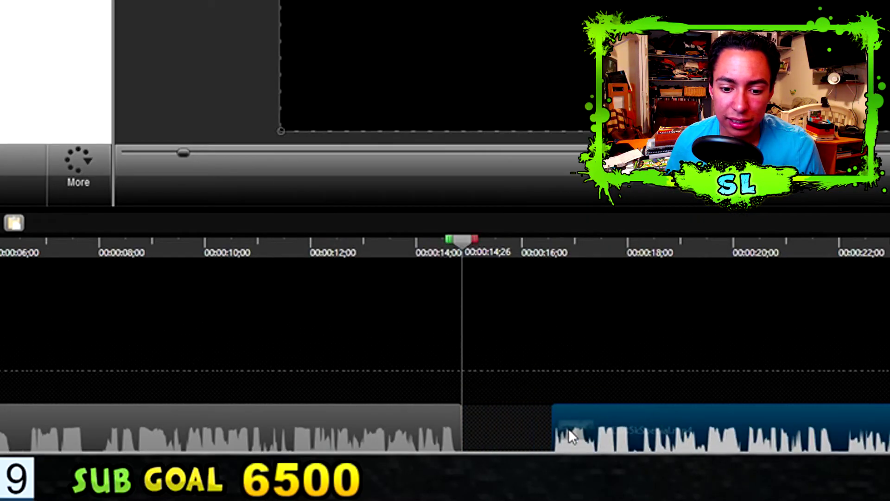
drag(503, 434, 487, 434)
click(501, 260)
- Split again at 15;22, delete the 26-frame piece, and close the gap
drag(468, 364, 474, 363)
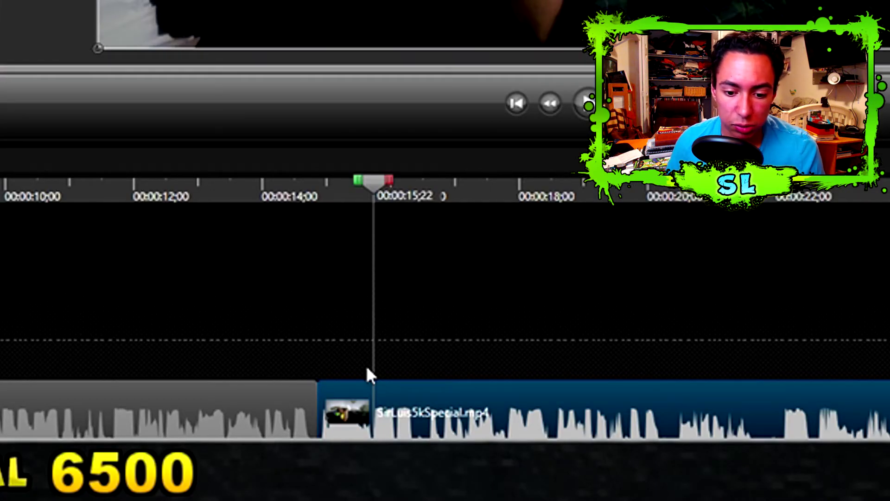
key(s)
drag(361, 418, 382, 414)
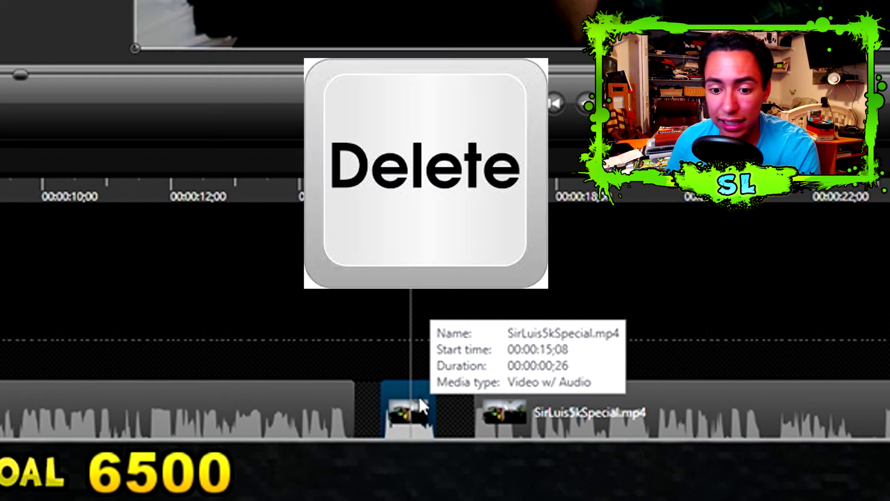
key(Delete)
drag(513, 402, 400, 398)
click(340, 390)
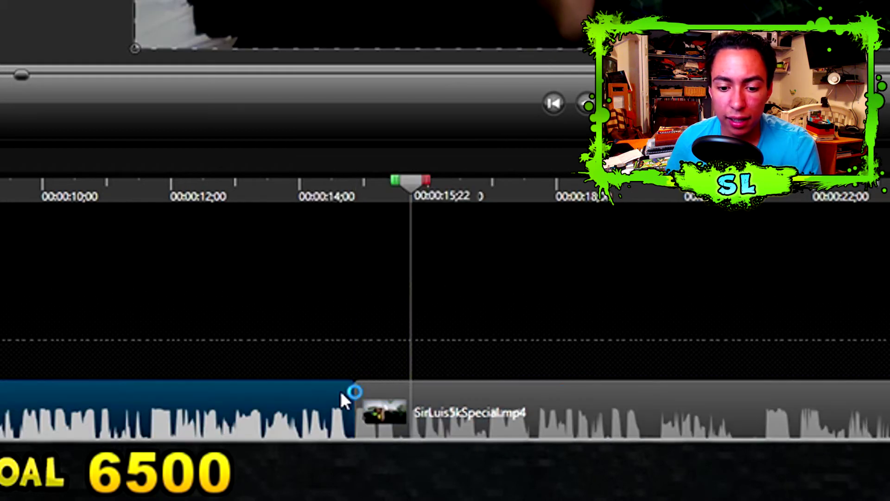
drag(409, 191, 334, 198)
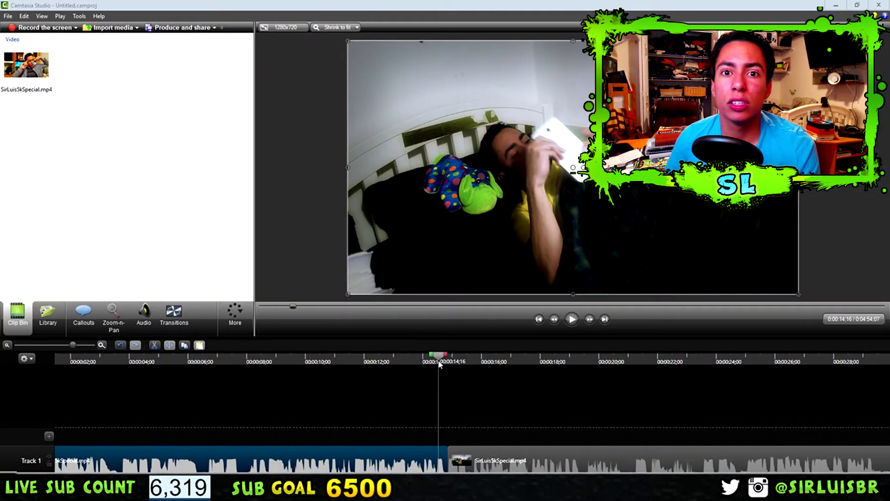
- Undo the cut edits so the clip is whole again at 0:04:55:03
click(470, 458)
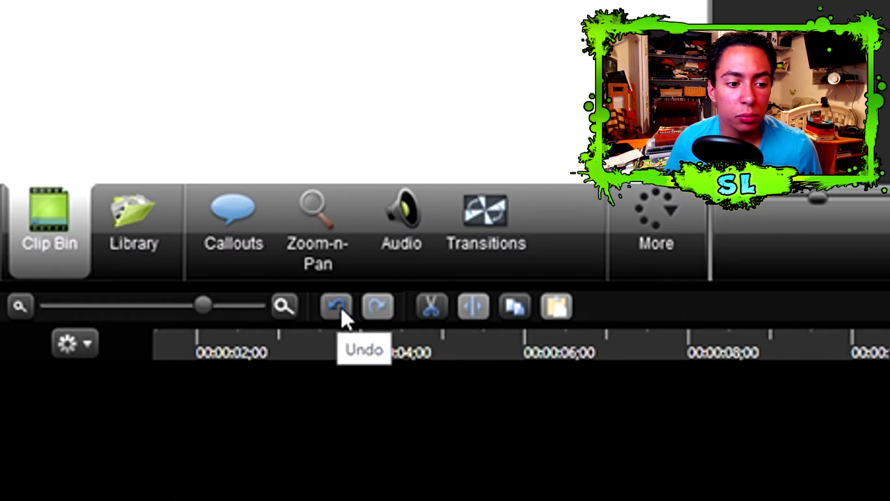
click(341, 307)
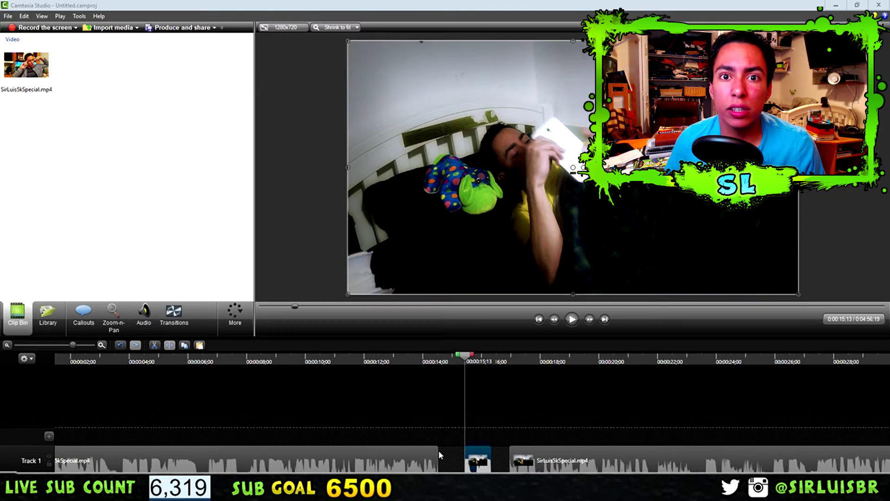
key(ctrl+z)
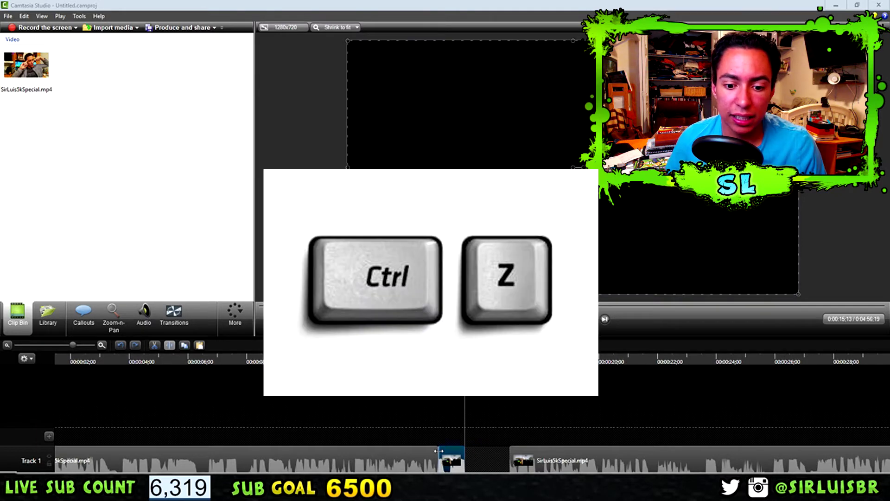
key(ctrl+z)
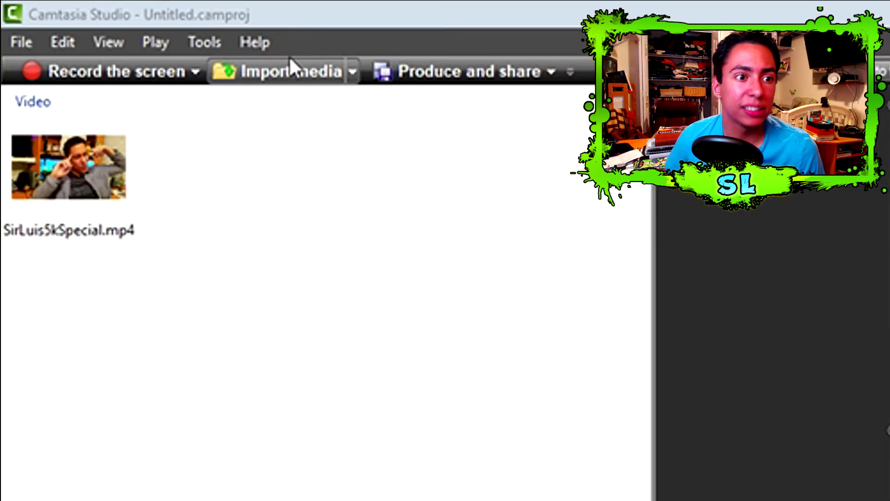
- Import the Happy Marimba music from OneDrive Music and place it on Track 2 at 0:00
click(288, 71)
scroll(65, 209, up, 3)
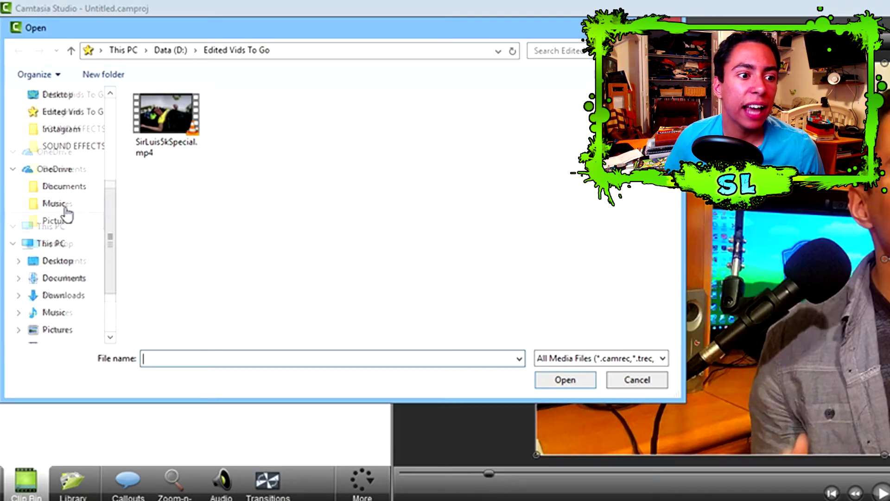
click(65, 237)
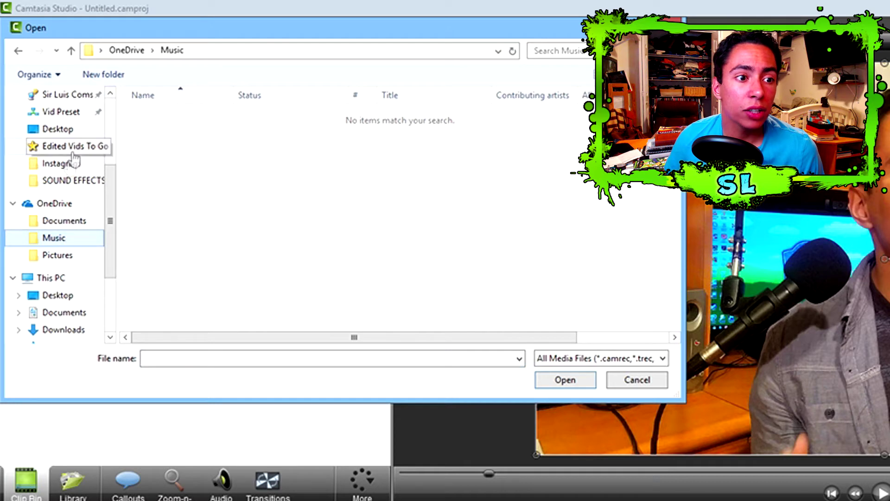
scroll(65, 195, up, 1)
drag(65, 214, 71, 199)
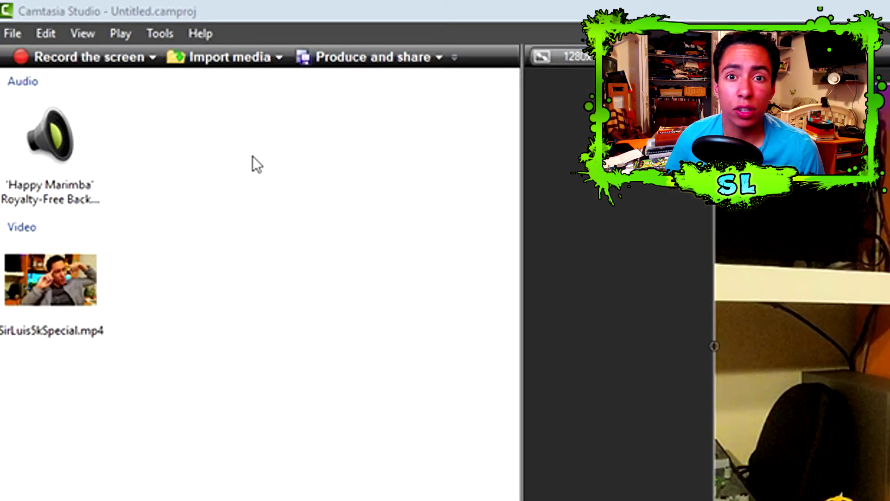
drag(50, 134, 151, 359)
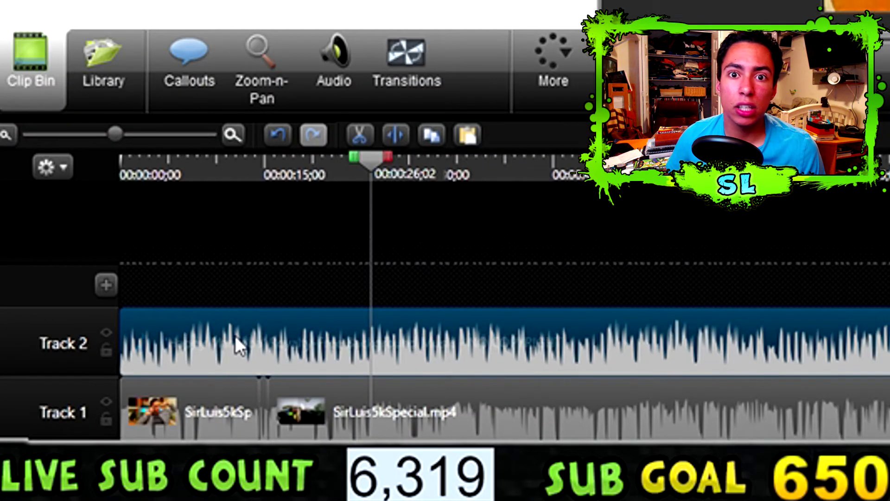
- Lower the Happy Marimba volume to 50% and add a lengthened fade-in and a fade-out
right_click(103, 428)
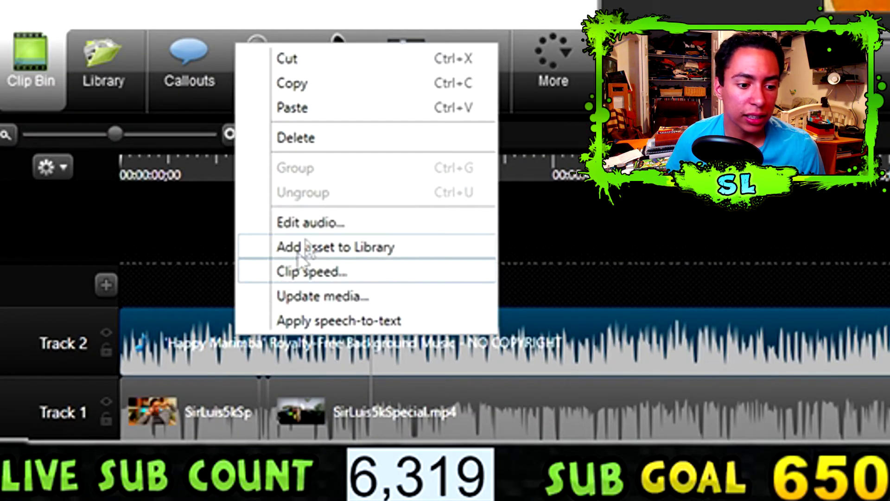
click(330, 222)
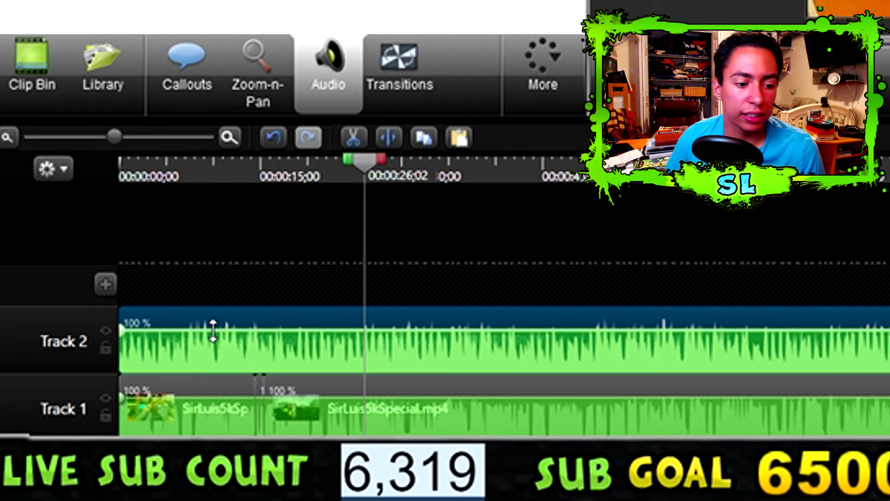
drag(212, 330, 213, 353)
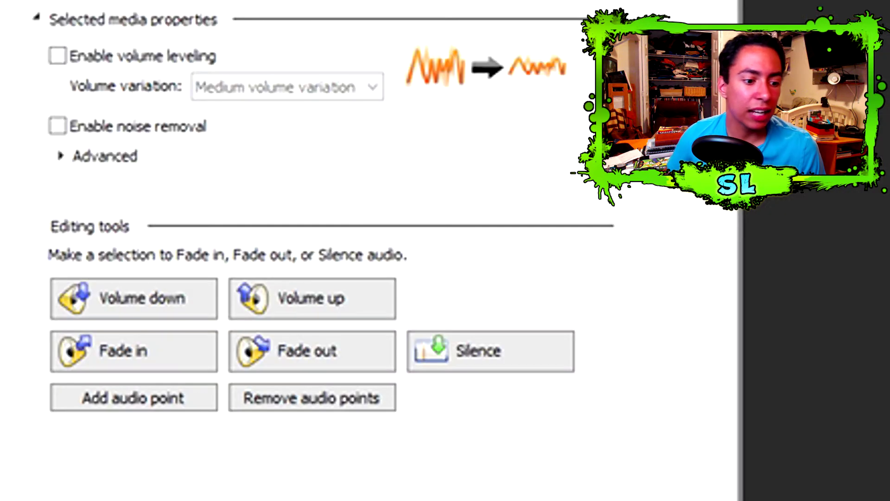
click(131, 350)
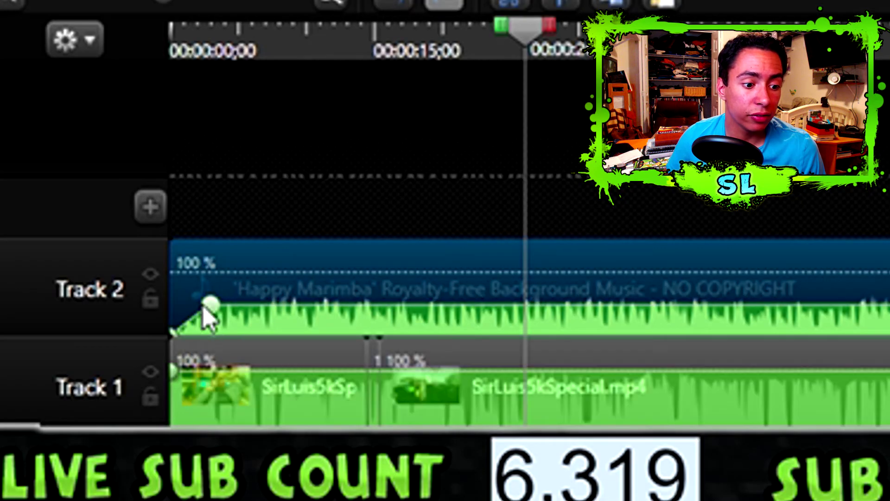
mouse_move(209, 312)
mouse_down()
mouse_move(361, 305)
mouse_move(213, 310)
mouse_up()
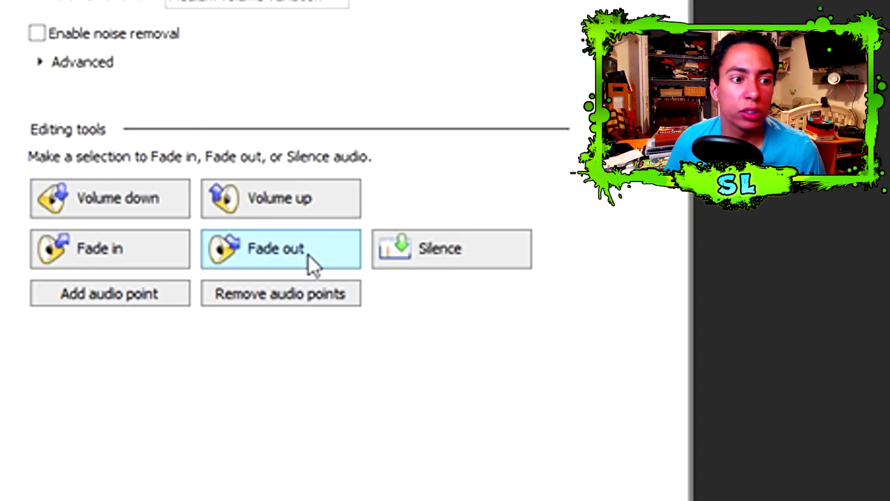
click(308, 254)
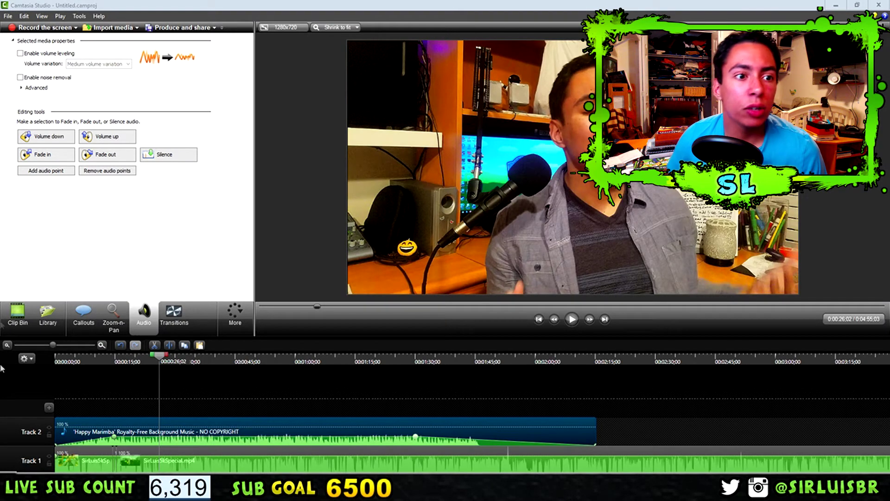
click(23, 319)
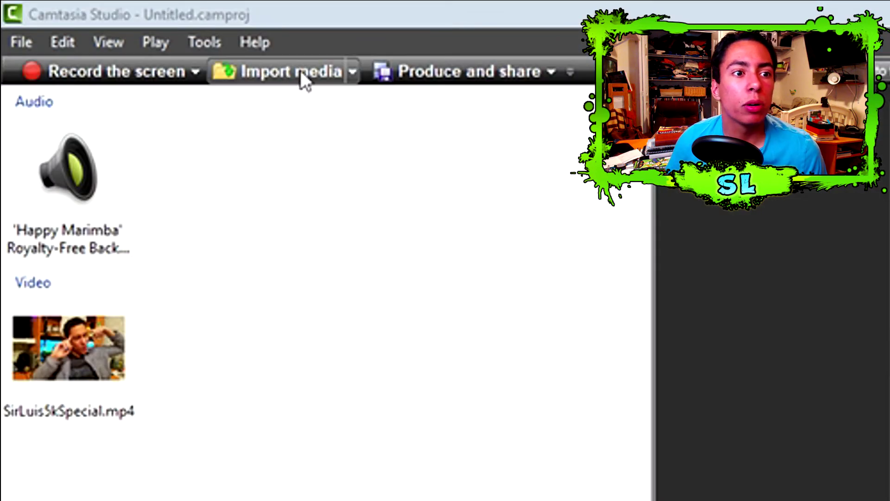
- Import the smiley PNG from the Pictures\In Use folder and add it to Track 3
click(300, 71)
click(69, 265)
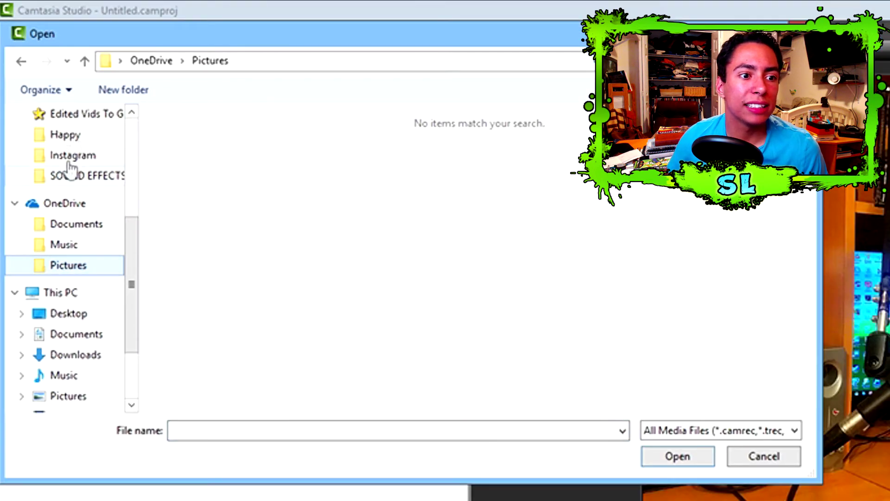
scroll(72, 176, up, 5)
click(74, 197)
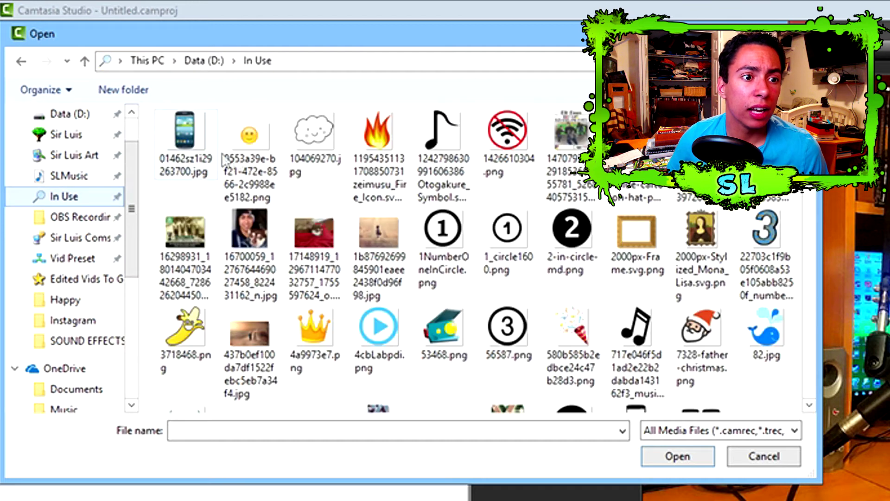
click(260, 147)
click(669, 453)
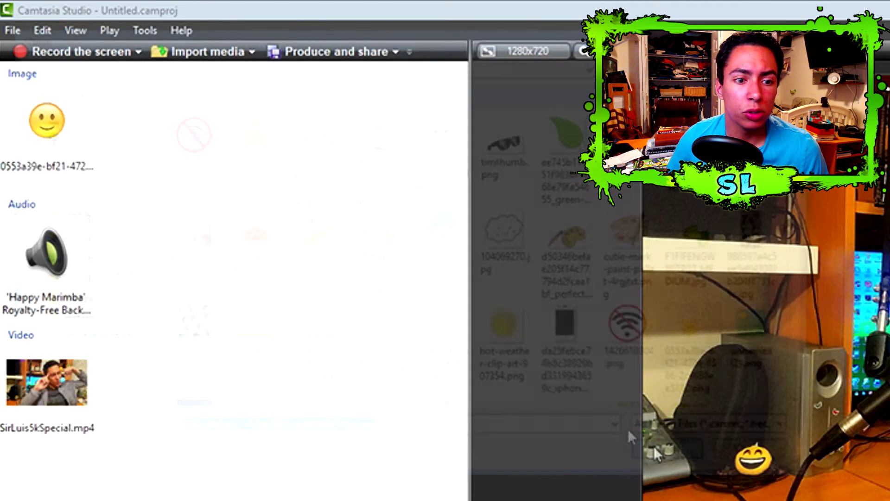
click(49, 132)
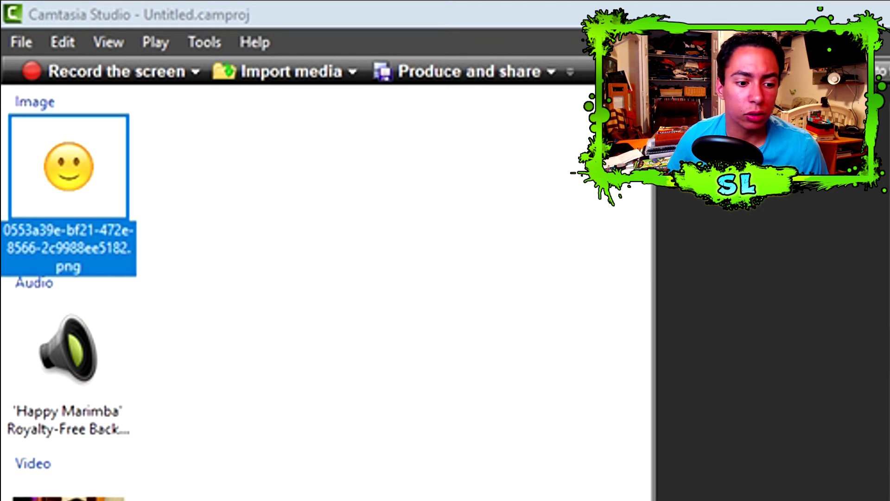
drag(69, 167, 494, 262)
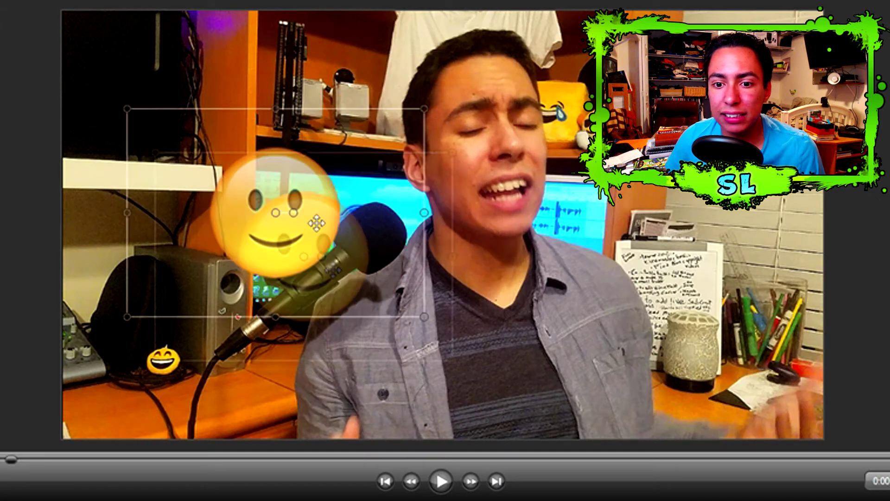
- Try resizing and tilting the smiley overlay, undo that, and extend the clip's duration
drag(431, 271, 563, 363)
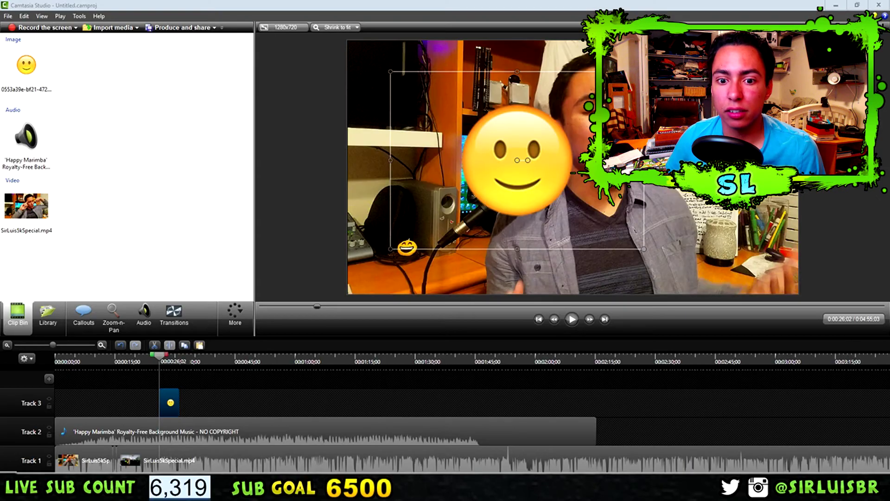
mouse_move(528, 160)
mouse_down()
mouse_move(535, 148)
mouse_move(539, 159)
mouse_up()
key(ctrl+z)
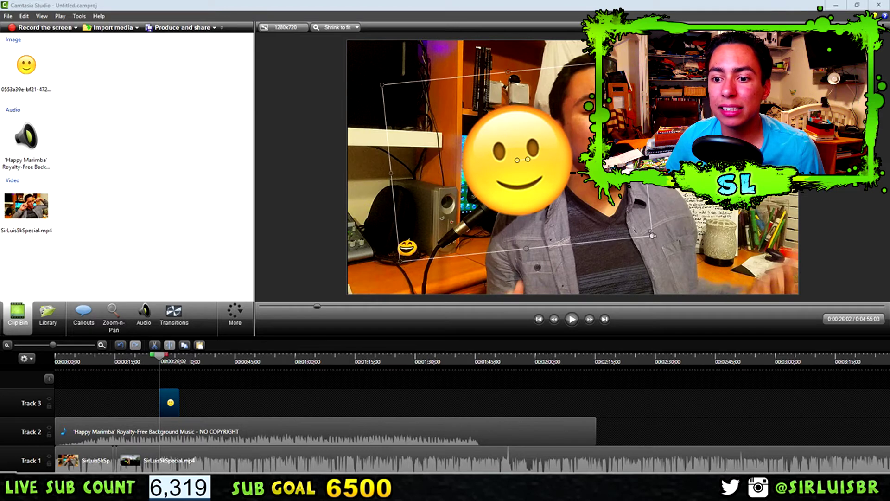
key(ctrl+z)
drag(339, 252, 306, 248)
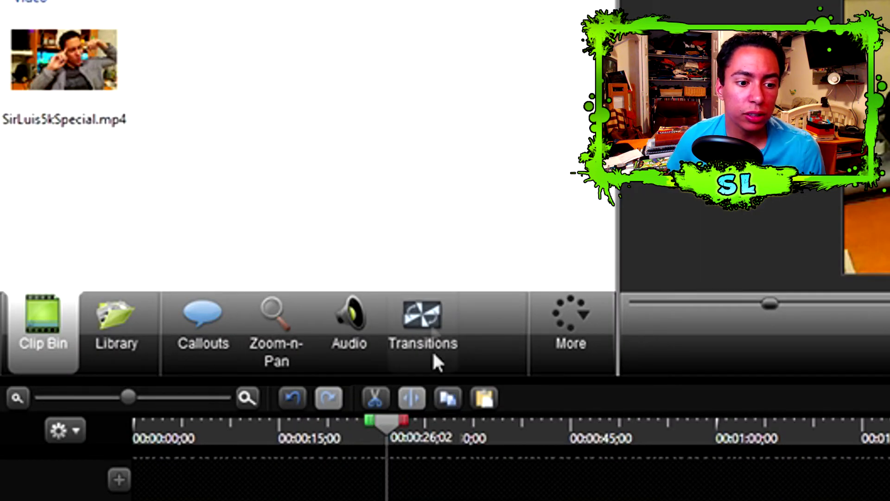
click(436, 306)
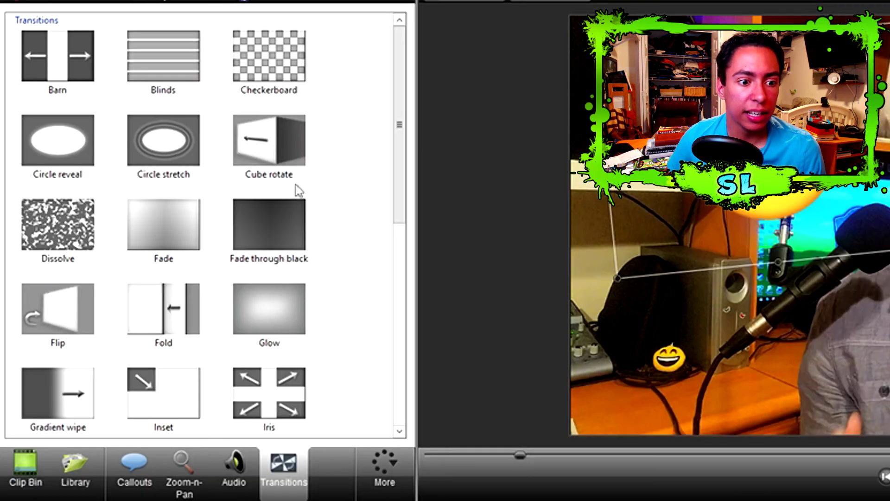
- Apply a lengthened Glow transition to the smiley clip's start and play it back
scroll(338, 247, down, 3)
scroll(339, 291, up, 3)
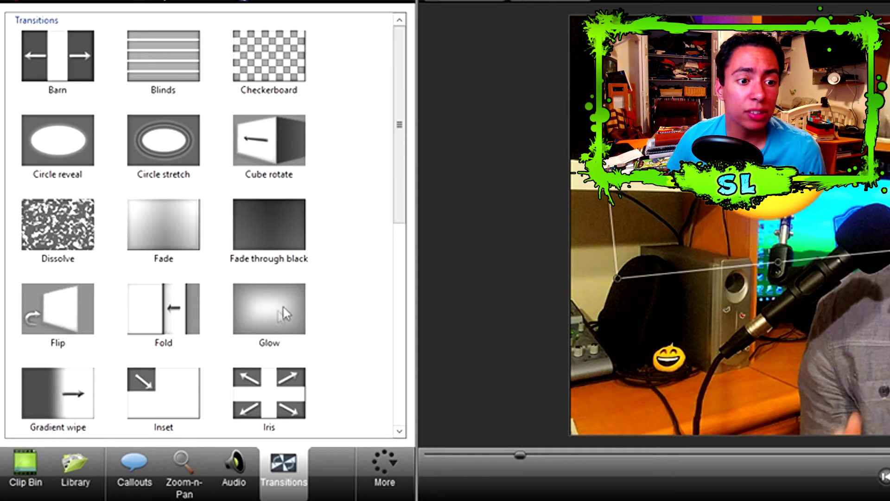
drag(282, 313, 345, 337)
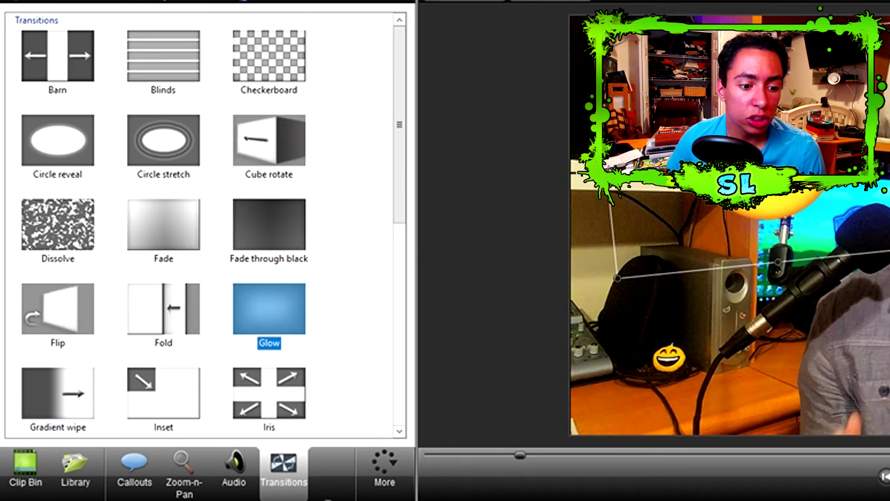
mouse_move(345, 337)
mouse_down()
mouse_move(403, 225)
mouse_move(232, 408)
mouse_move(209, 399)
mouse_move(173, 412)
mouse_move(330, 247)
mouse_up()
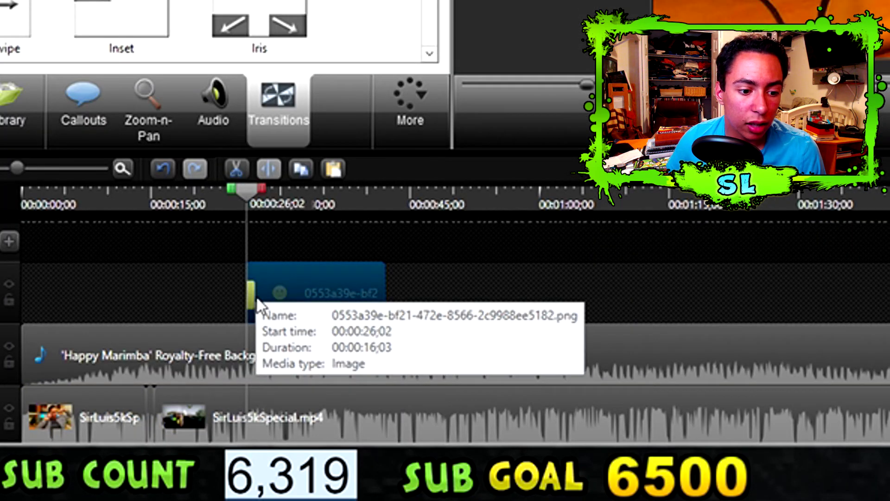
drag(255, 293, 300, 291)
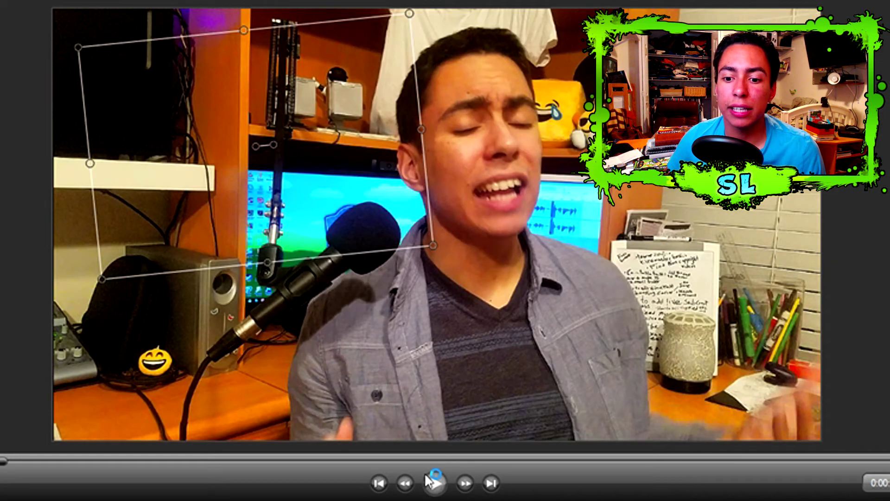
click(434, 483)
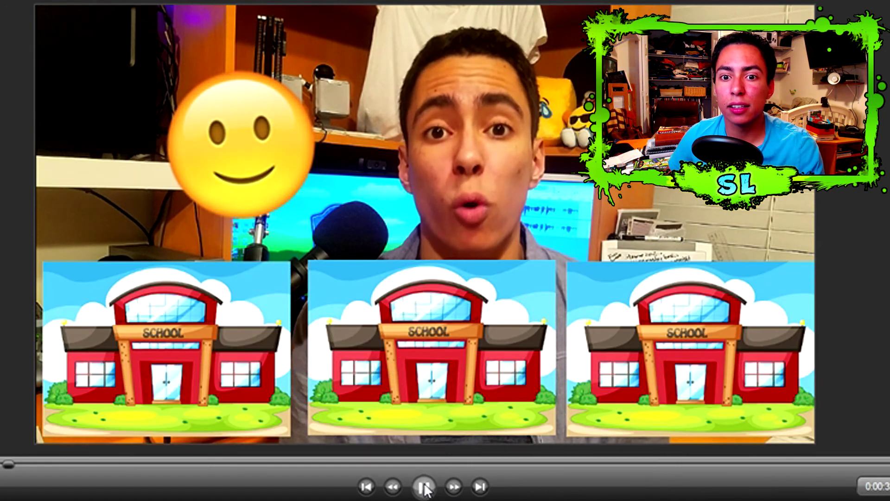
- Pause the preview, zoom the timeline out, and select from 0:00 to the end of the clips
click(423, 486)
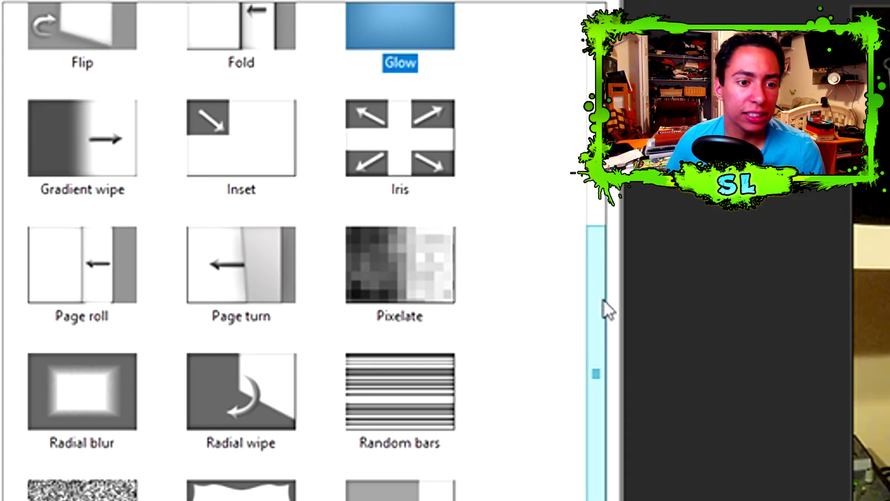
drag(608, 306, 627, 218)
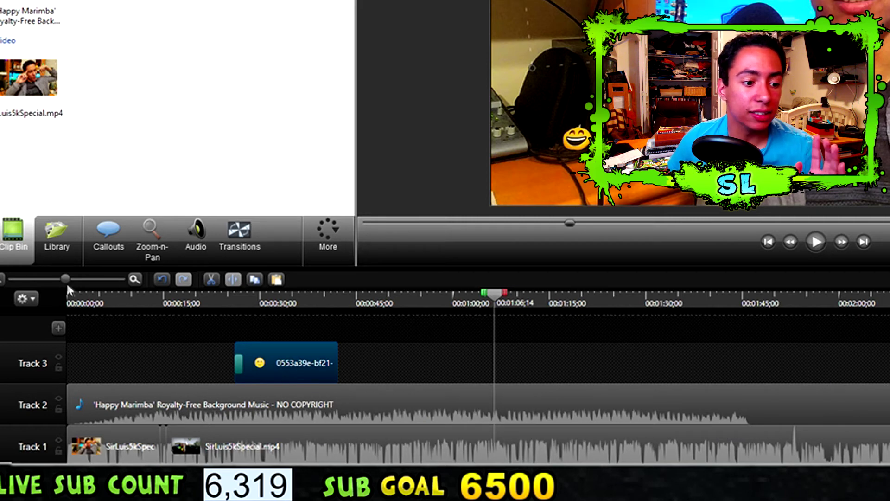
drag(60, 279, 37, 279)
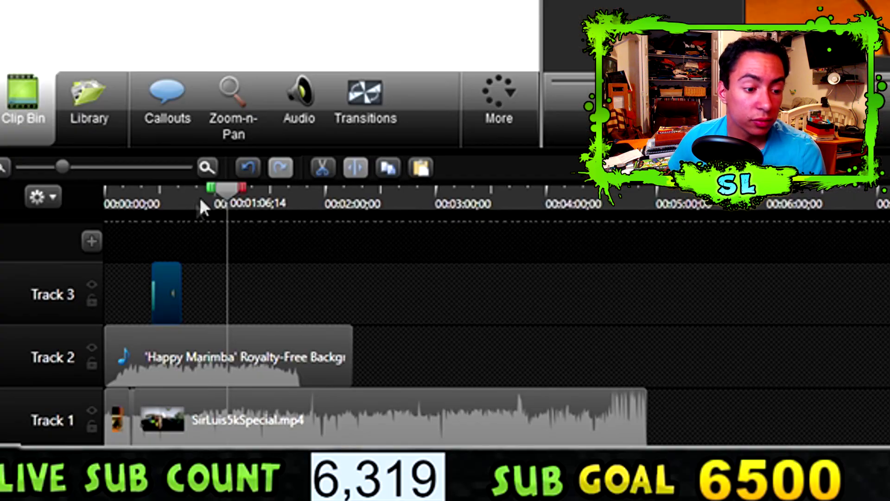
drag(212, 187, 45, 193)
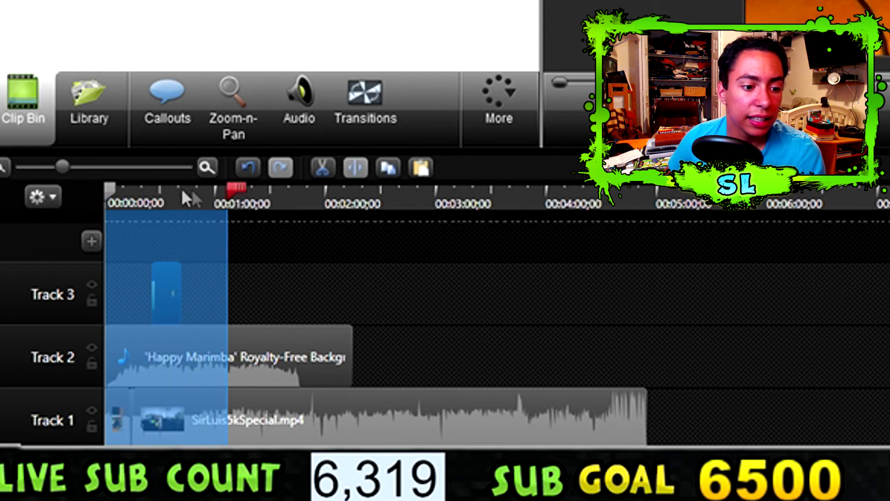
drag(232, 190, 662, 260)
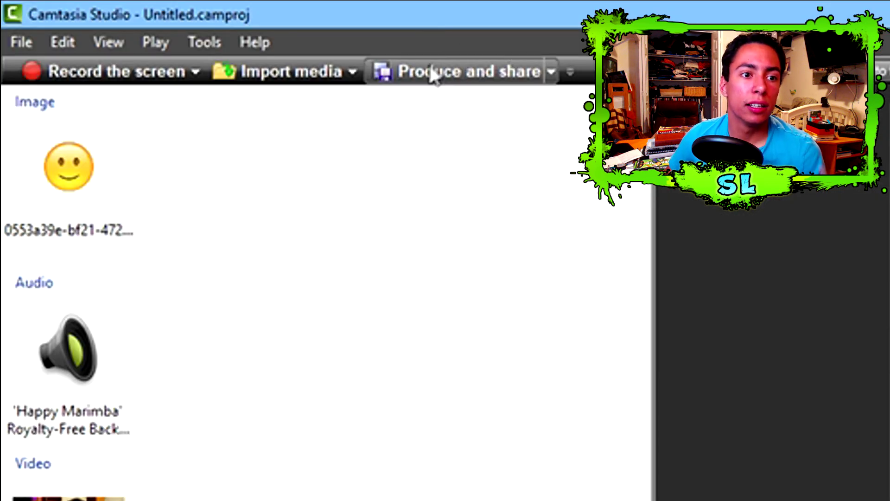
- Start Produce and share with the MP4 only (up to 1080p) format and continue to the save step
click(468, 76)
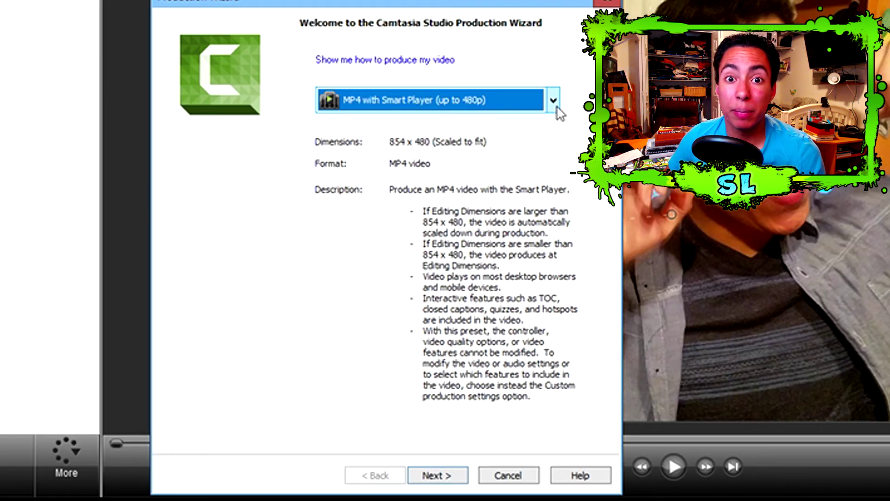
click(556, 105)
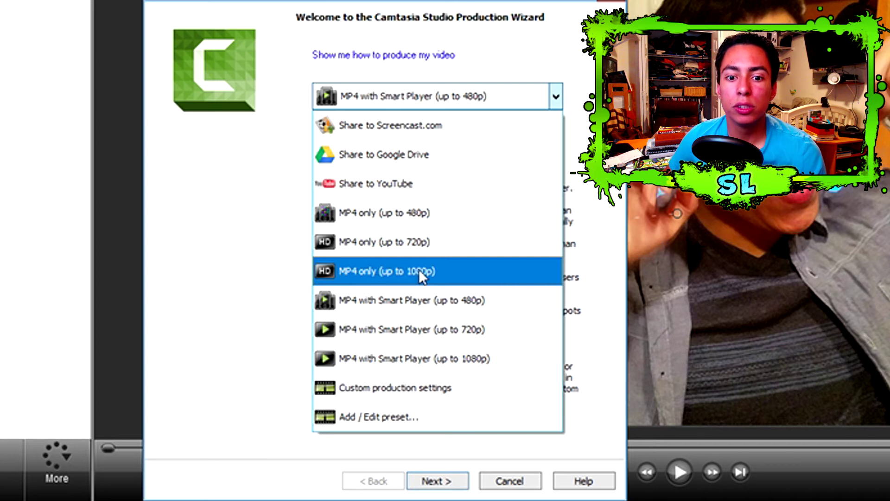
click(457, 270)
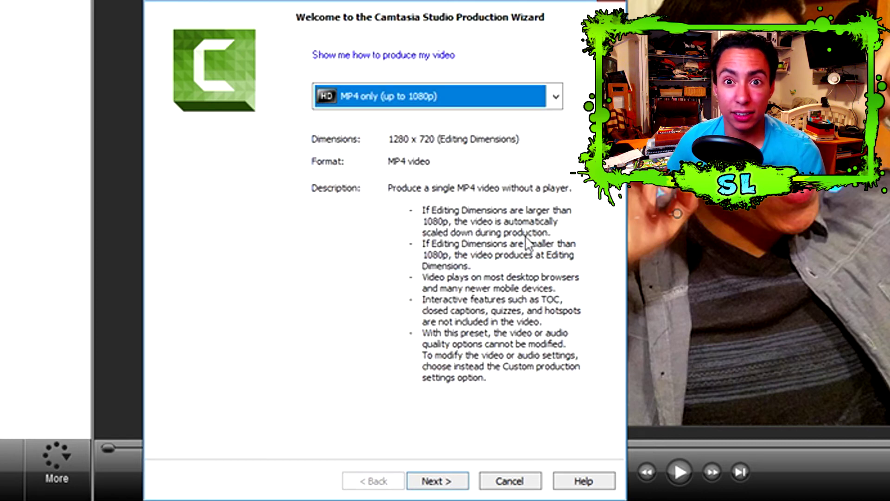
click(446, 484)
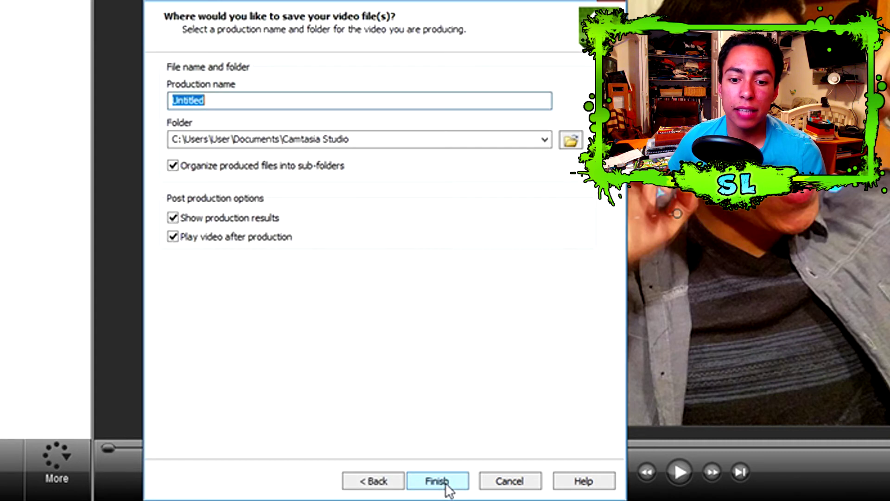
- Clear the existing 'Untitled' production name
click(227, 99)
double_click(226, 99)
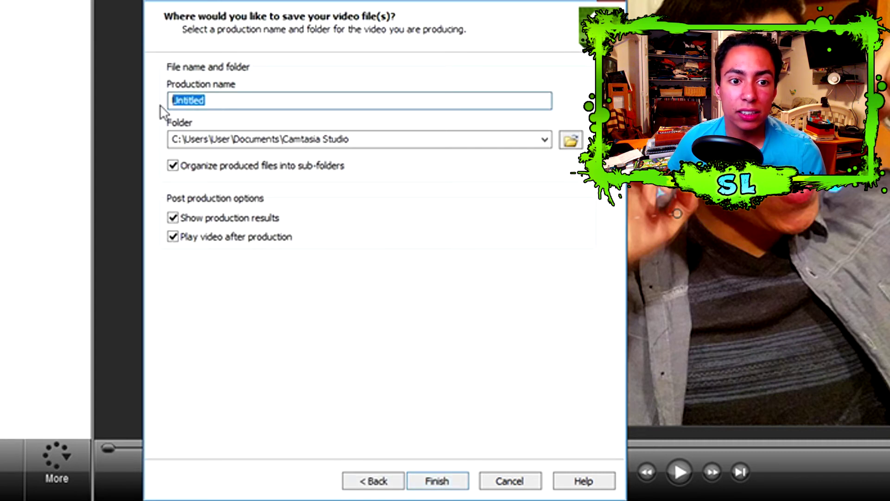
text(How)
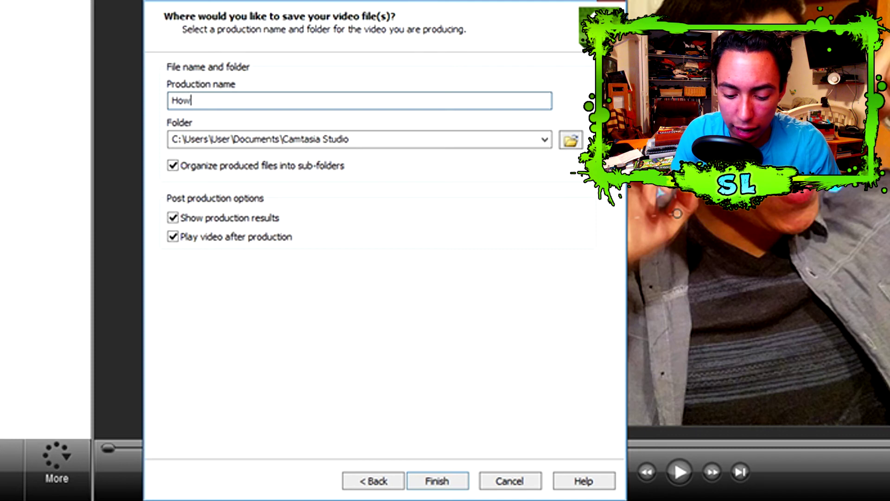
key(BackSpace)
key(BackSpace)
key(BackSpace)
key(BackSpace)
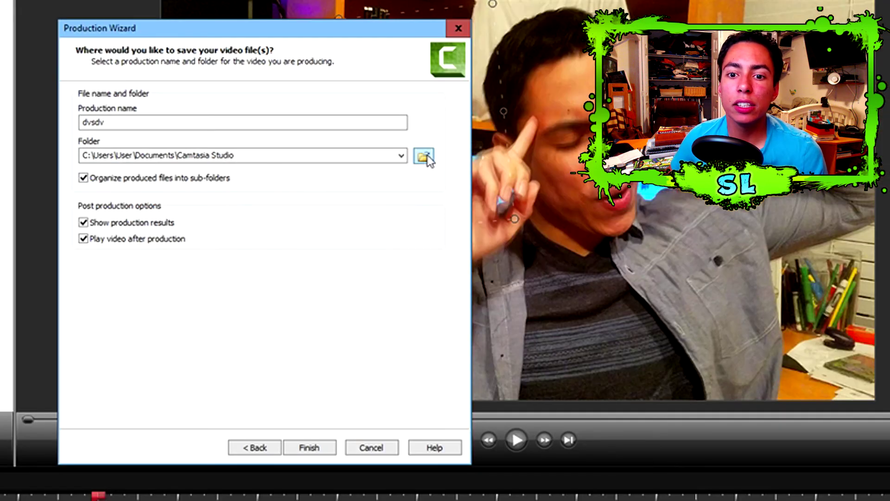
- Save the output as dvsdv.mp4 in the Camtasia Studio folder and disable Show production results
click(426, 157)
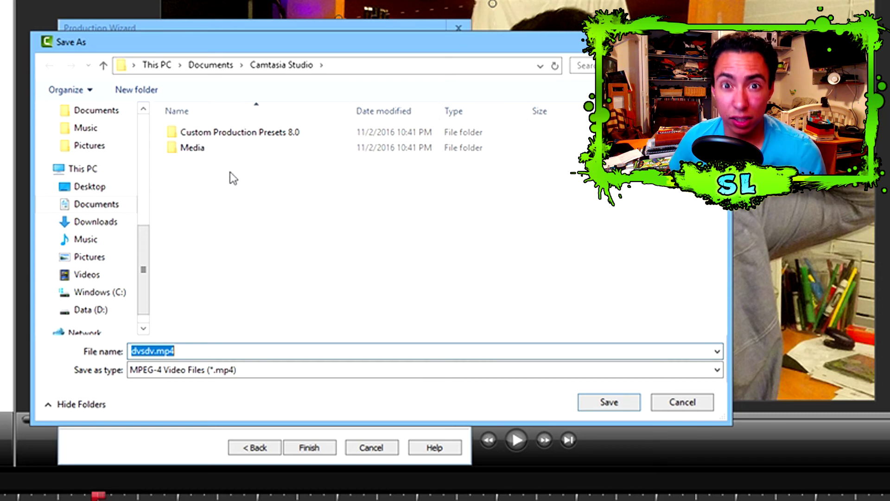
click(618, 403)
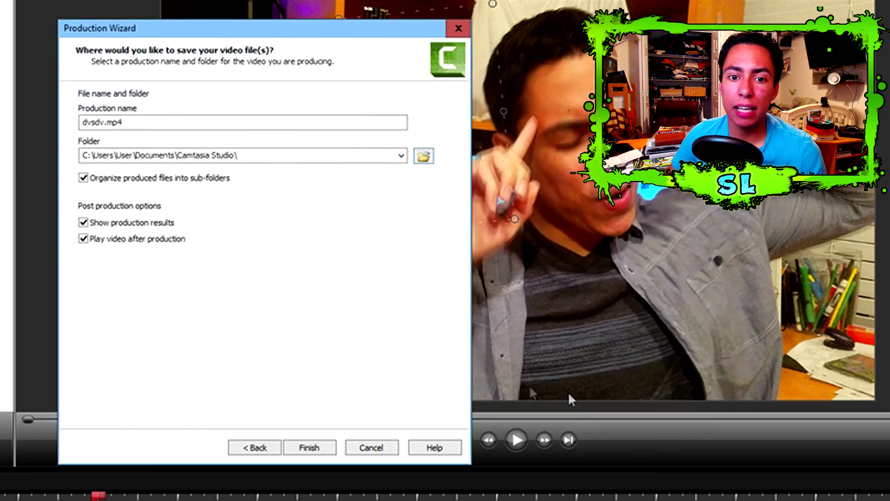
click(83, 223)
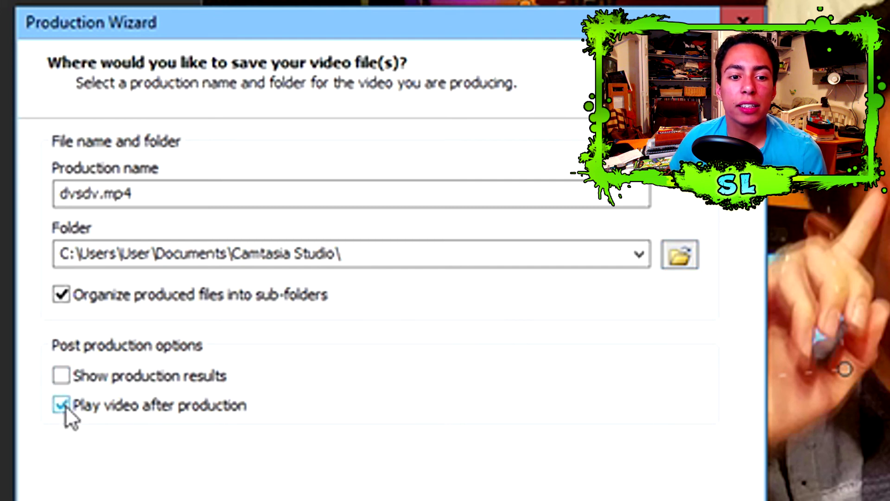